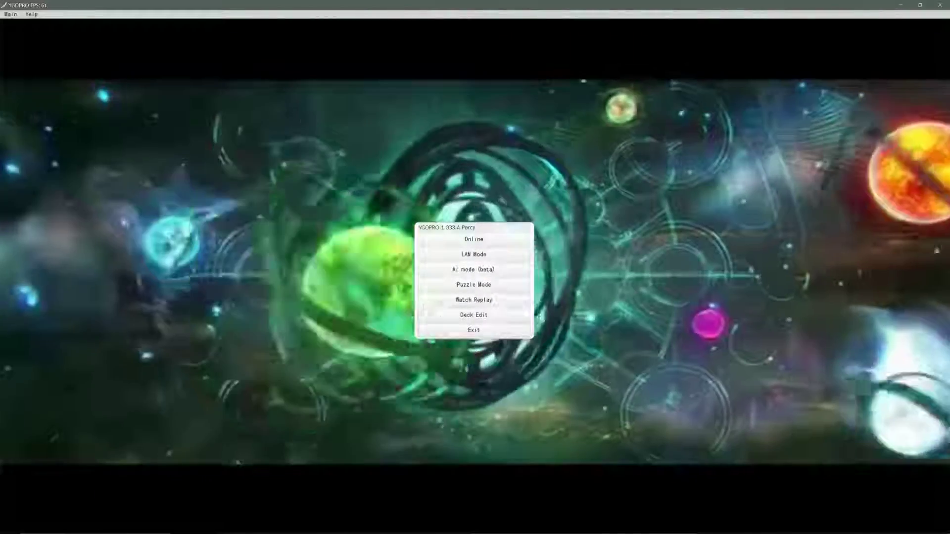
- Close the YGOPro window and its animated main-menu background with Alt+F4
key("alt+F4")
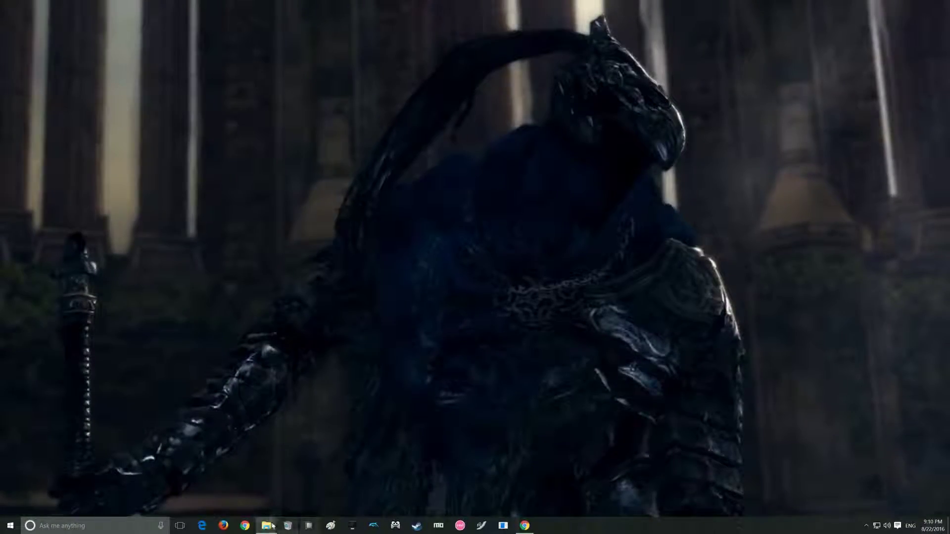
- Bring the ygopro textures folder forward and preview bg.ogv and one.ogv in the media player
mouse_move(273, 526)
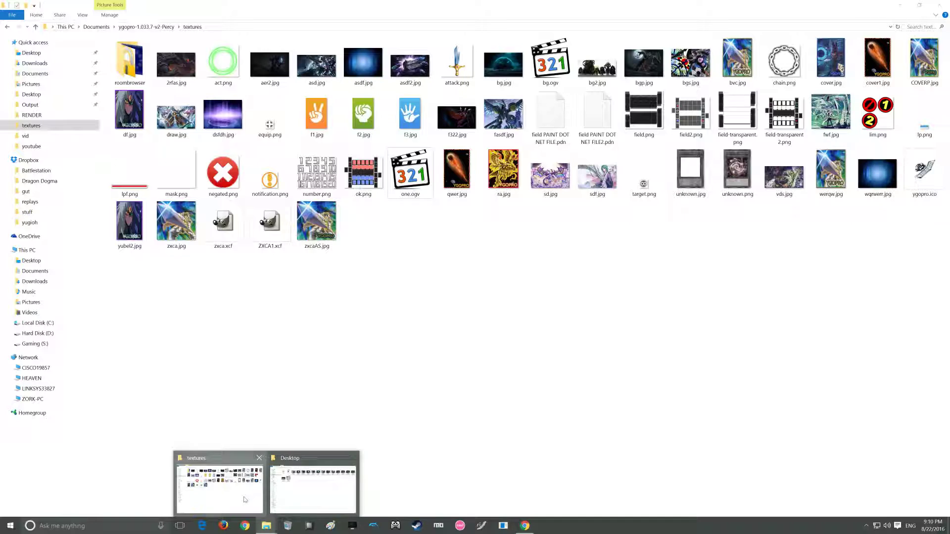
left_click(245, 499)
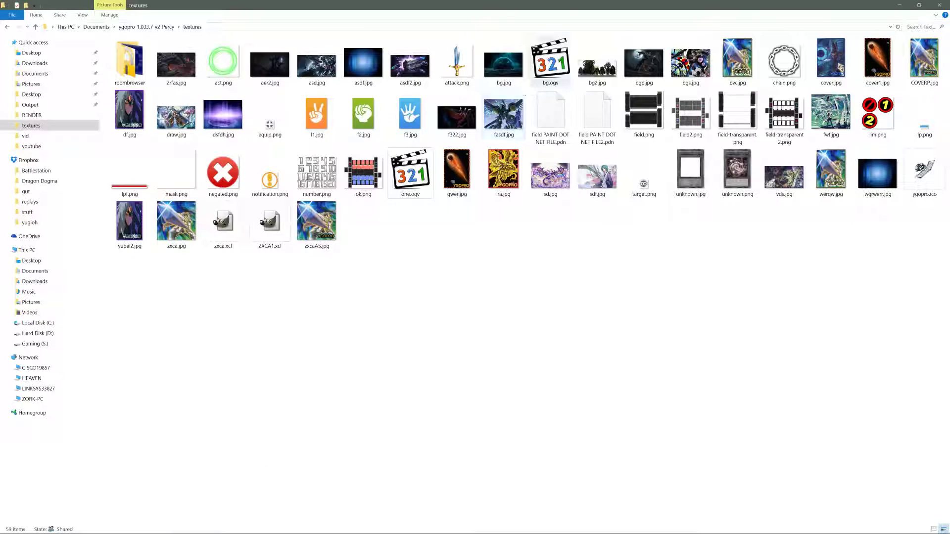
double_click(550, 61)
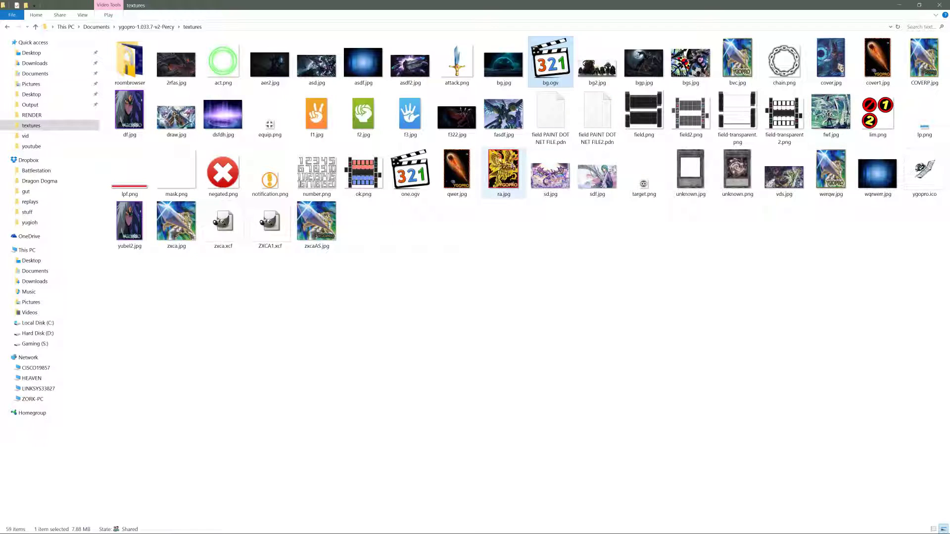
double_click(426, 169)
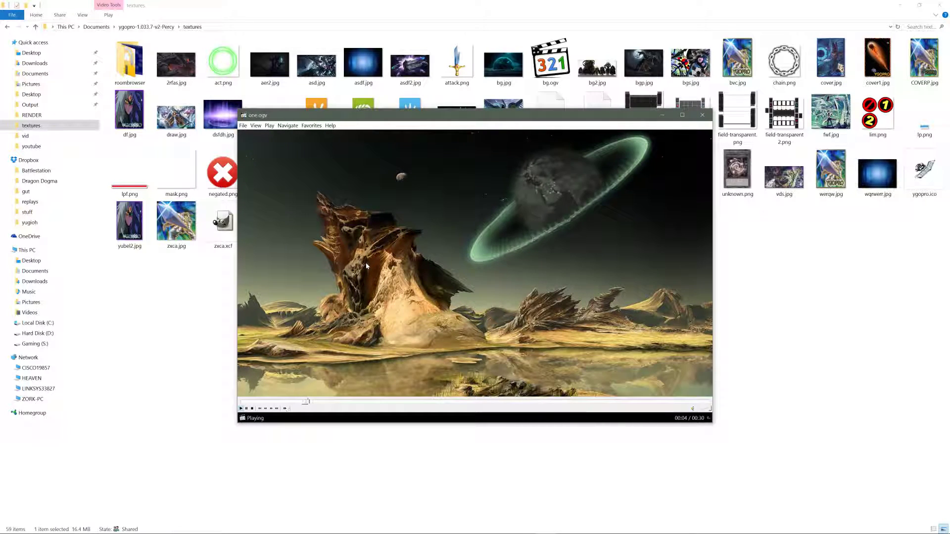
left_click(243, 126)
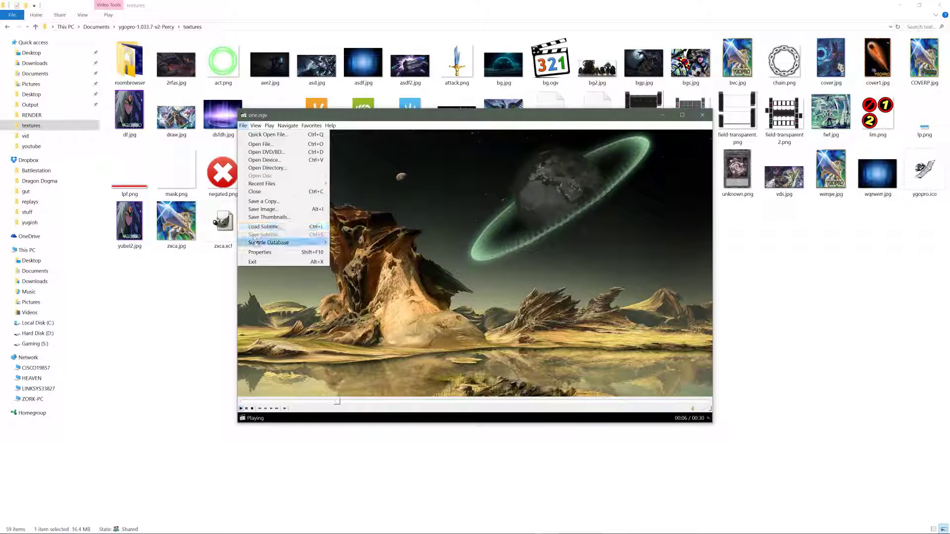
left_click(260, 252)
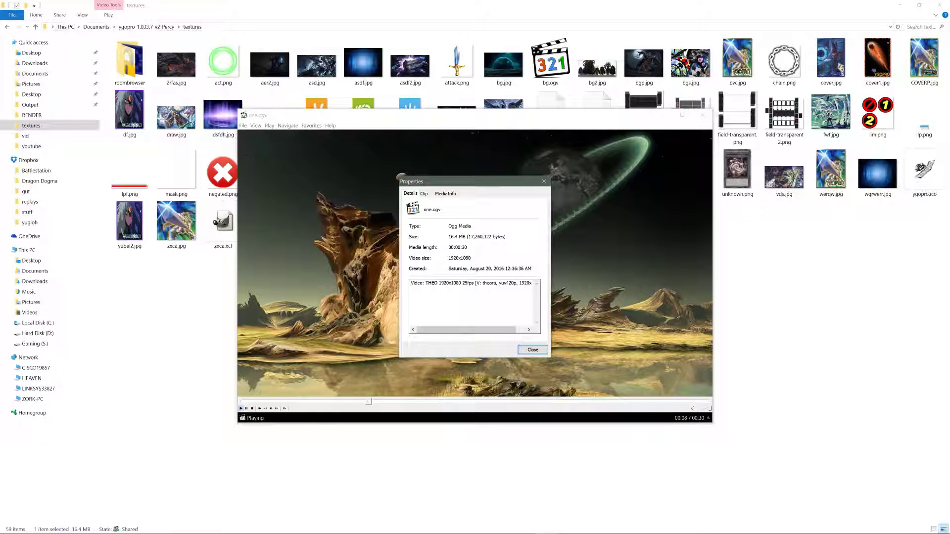
left_click_drag(483, 283, 495, 283)
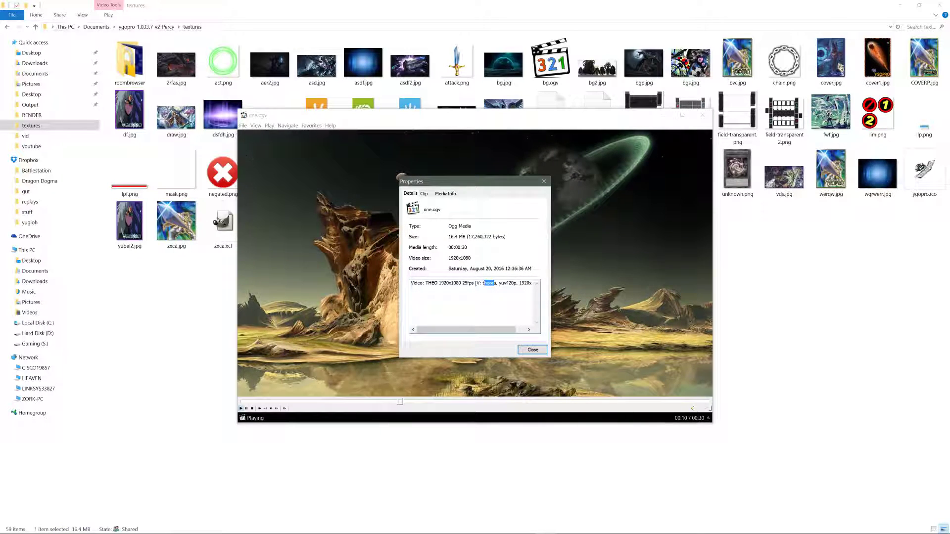
left_click(532, 350)
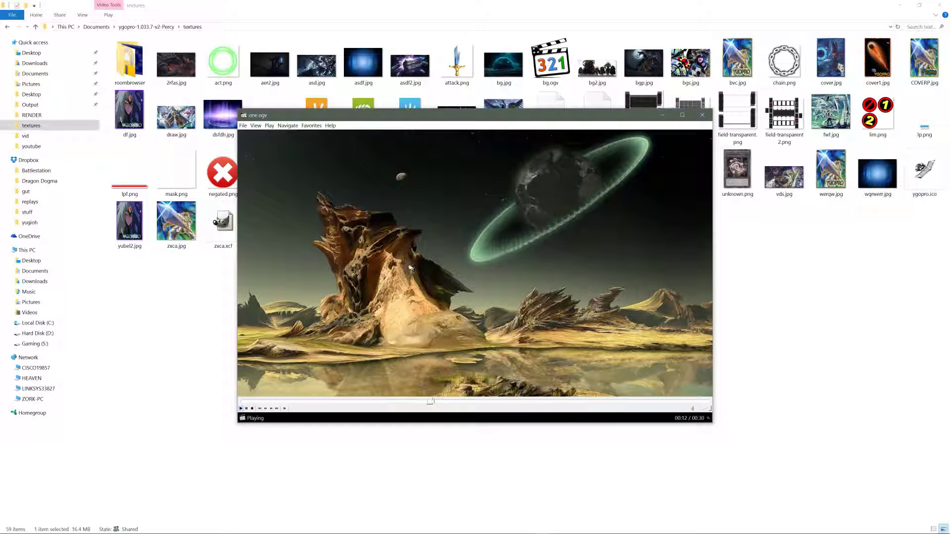
key("alt+F4")
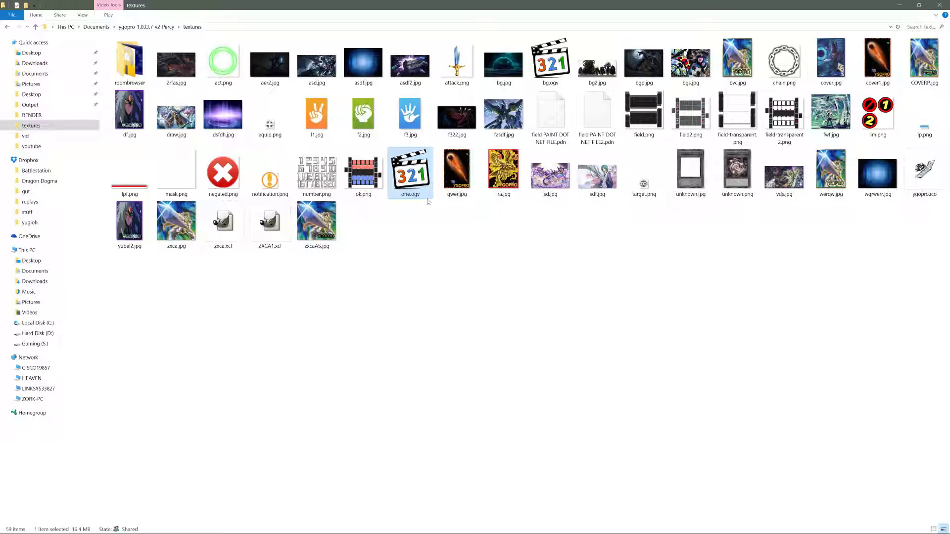
- Switch to Chrome showing the xiph.org TheoraSoftwareEncoders wiki page
double_click(430, 184)
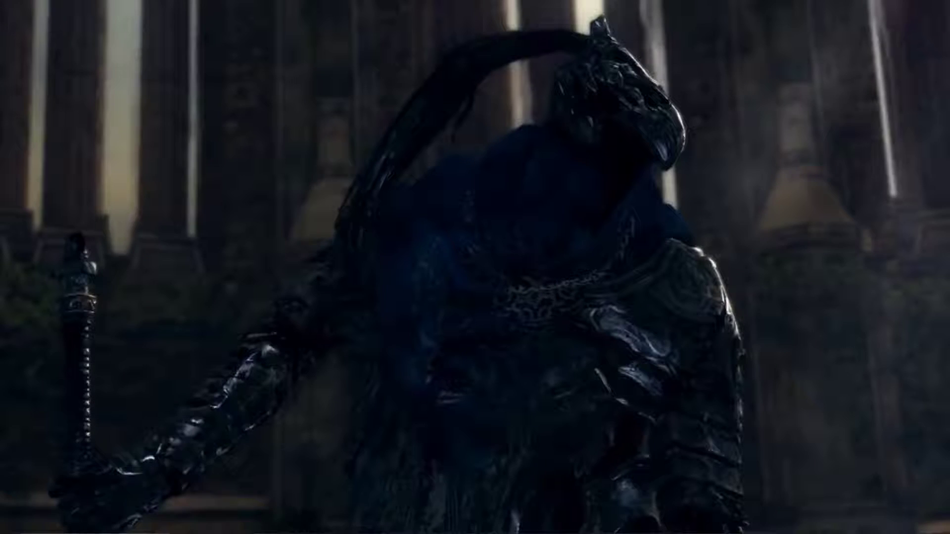
mouse_move(258, 529)
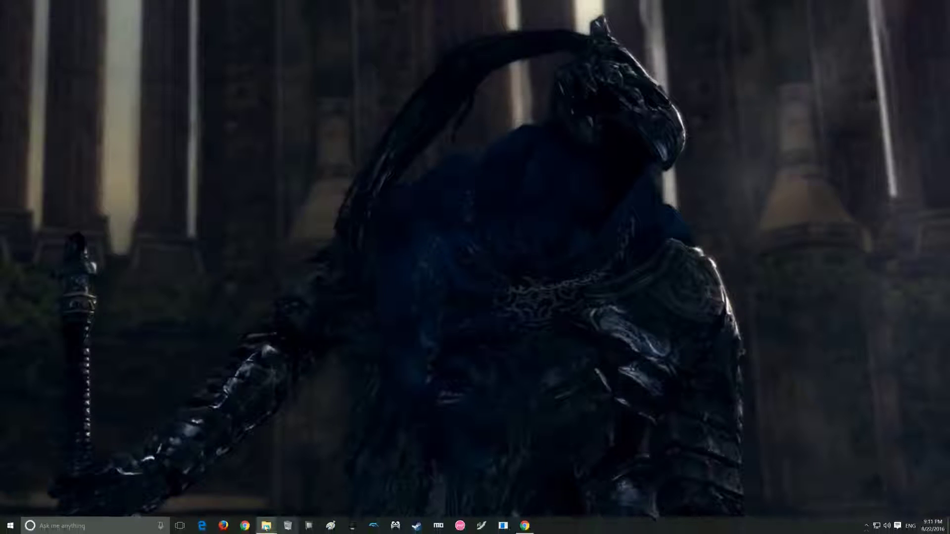
left_click(524, 525)
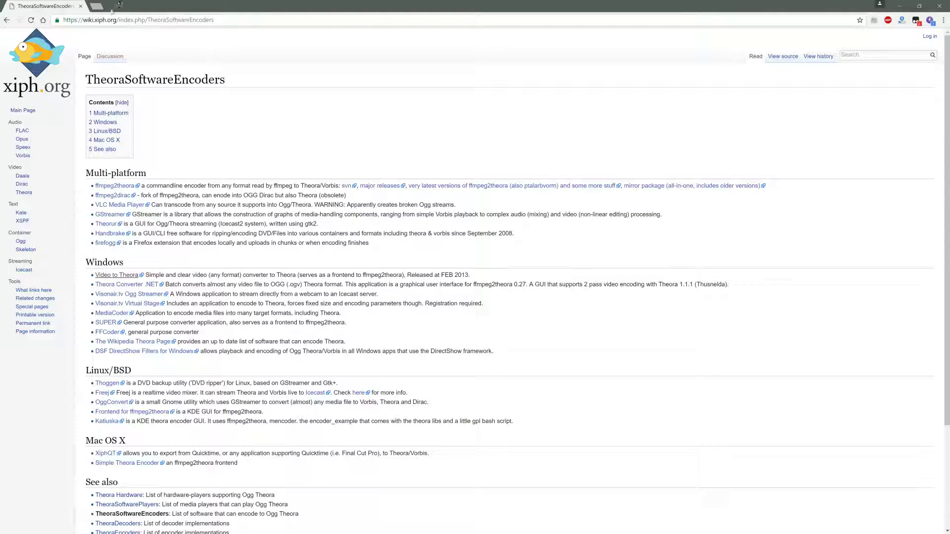
left_click(101, 21)
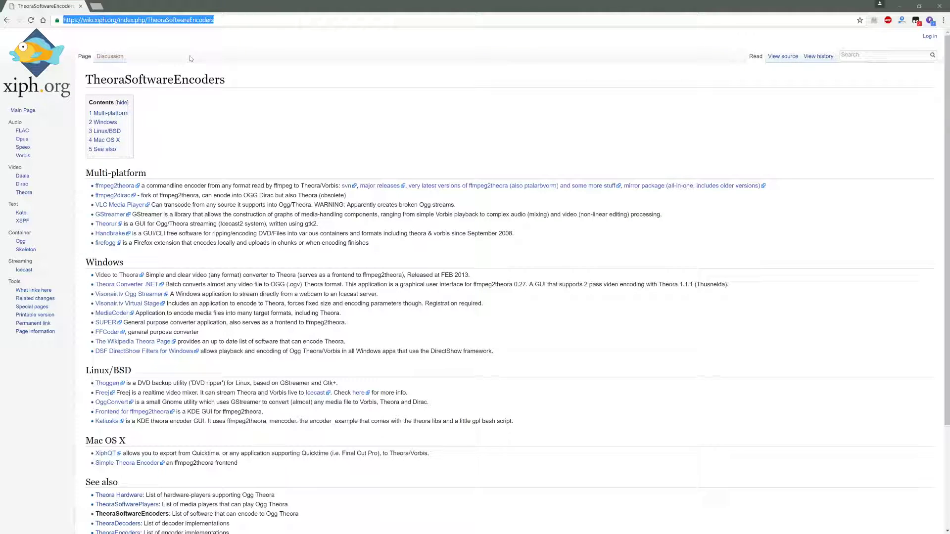
left_click(218, 125)
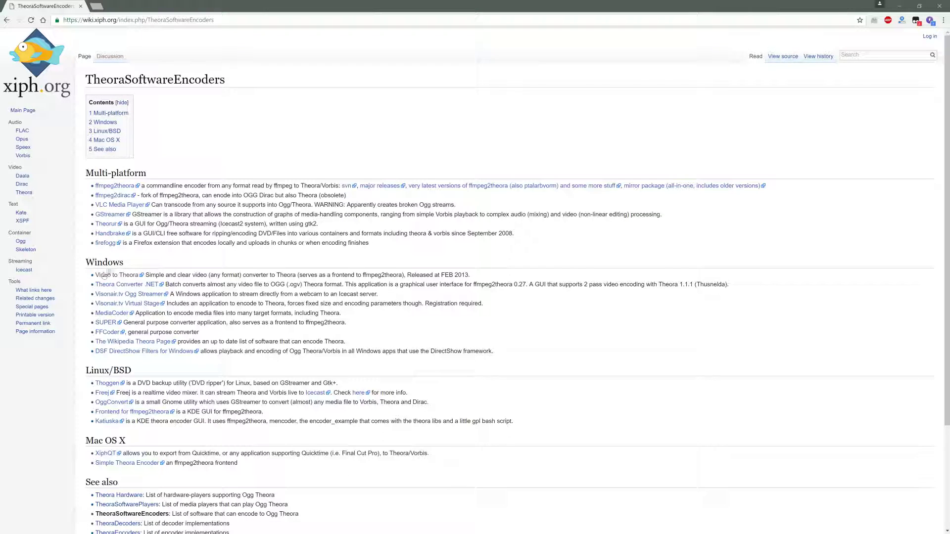
- Find Video to Theora in the Windows encoder list and reach its Video2Theora V2.0 download section
left_click_drag(122, 270, 86, 269)
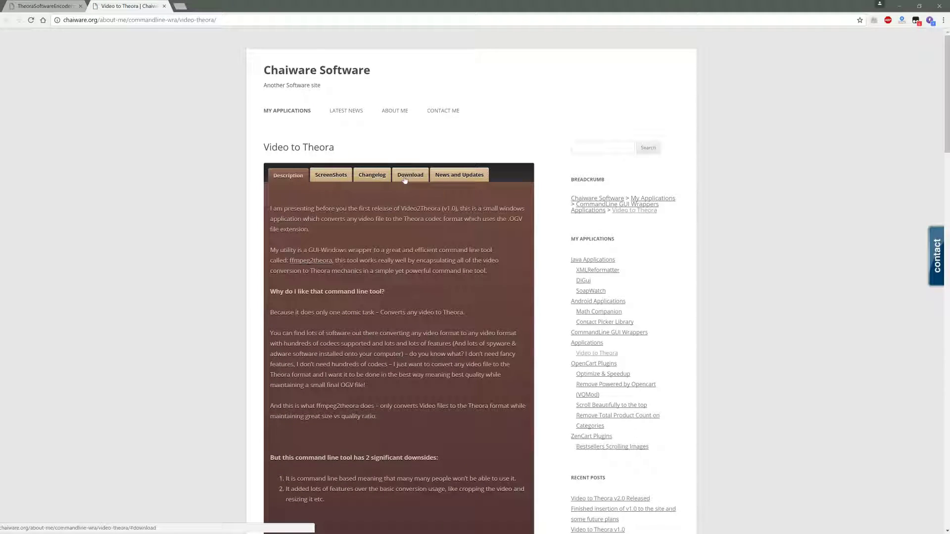
left_click(404, 179)
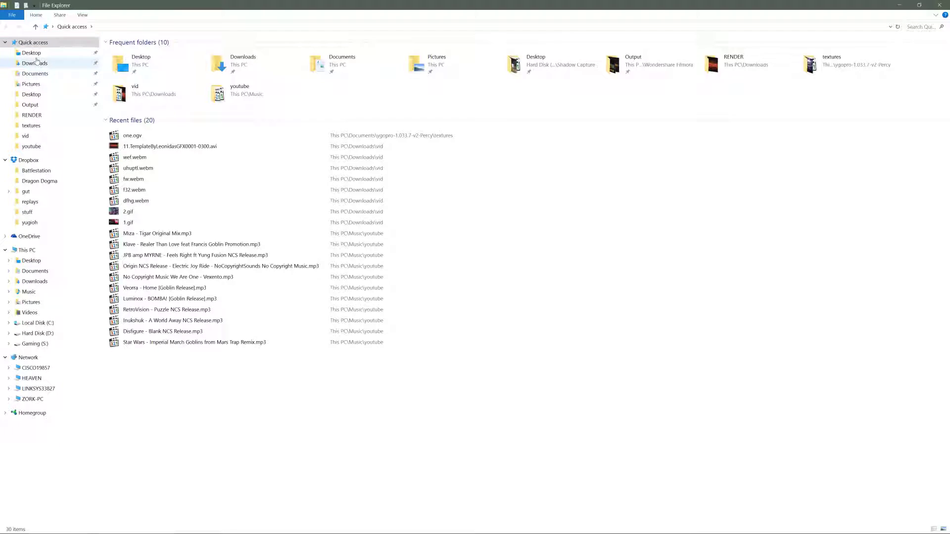
left_click(34, 62)
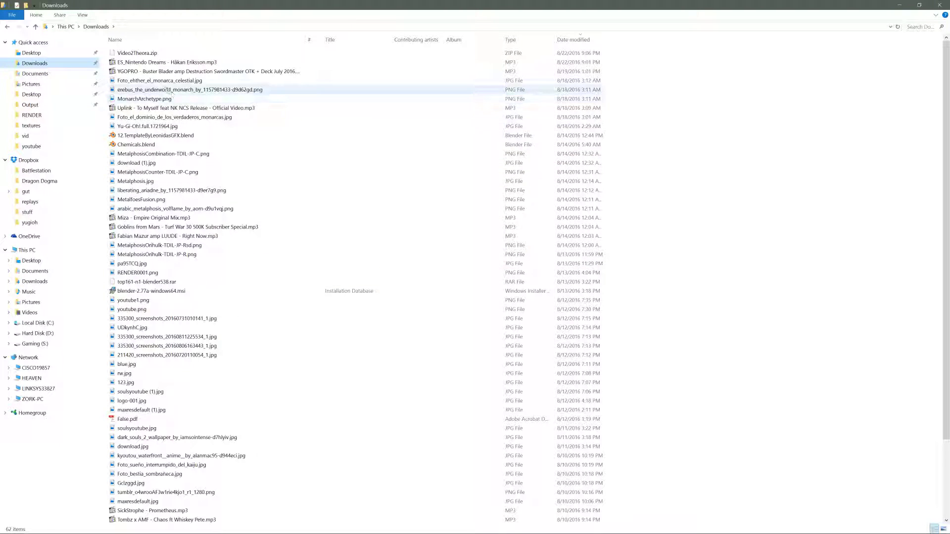
- Open the extracted Video2Theora folder in Downloads and launch Video2Theora.exe
left_click(139, 53)
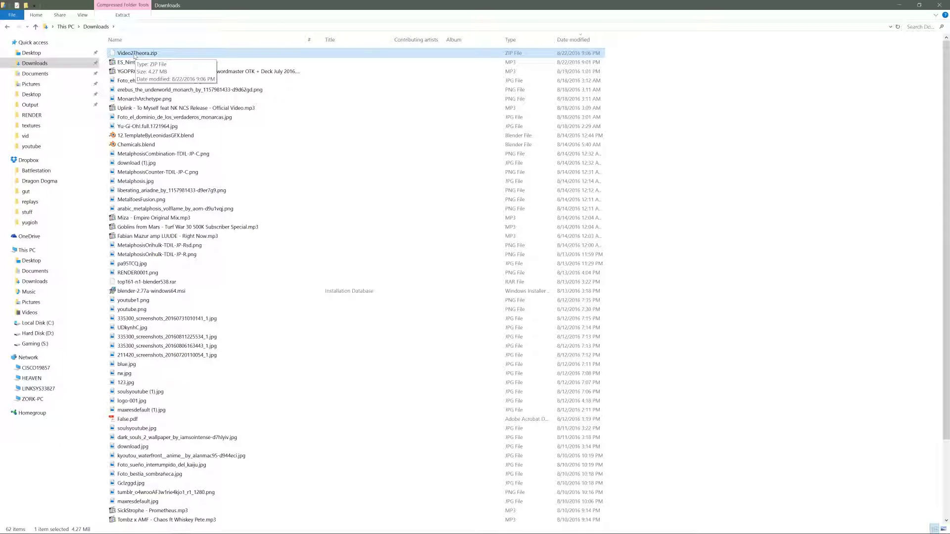
scroll(214, 297, "down", 3)
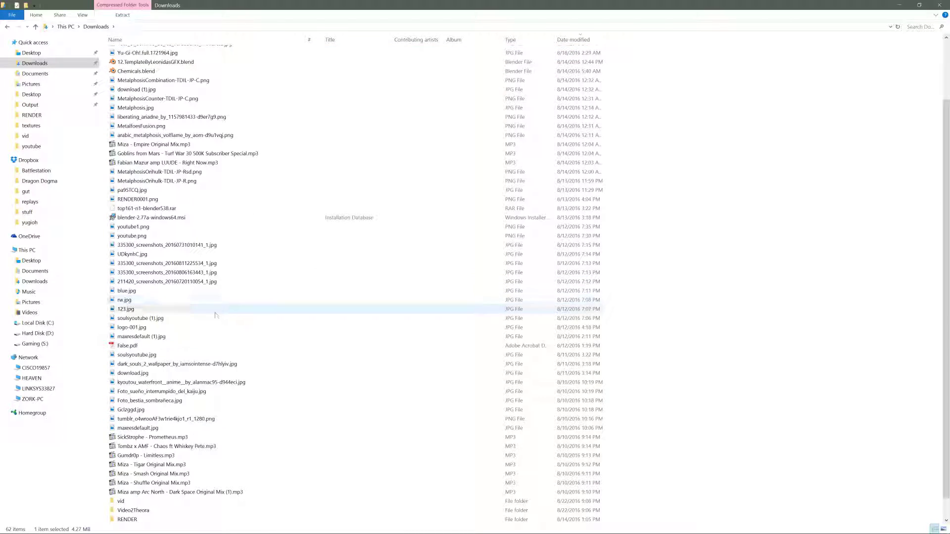
double_click(133, 511)
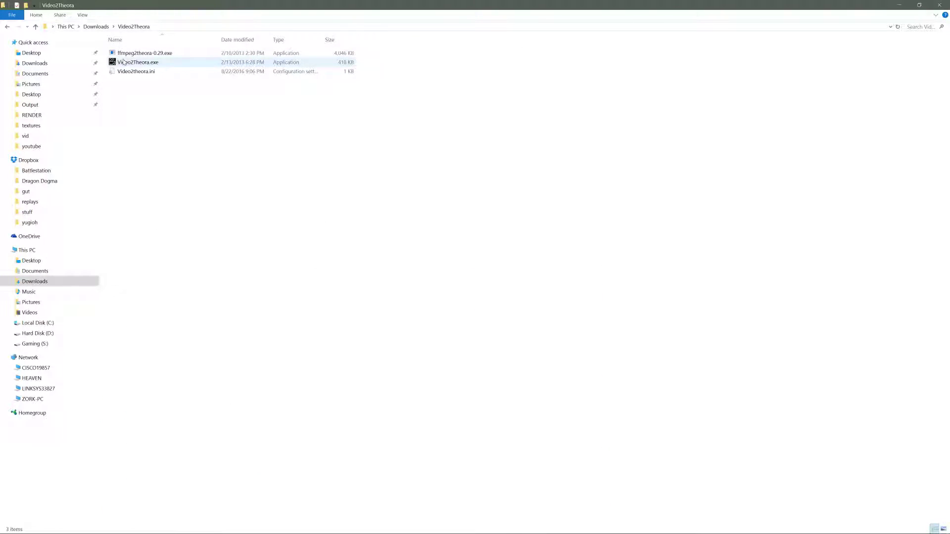
double_click(124, 62)
- Accept the security warning and add Downloads\vid\11.TemplateByLeonidasGFX0001-0300.avi to the conversion list
left_click(509, 286)
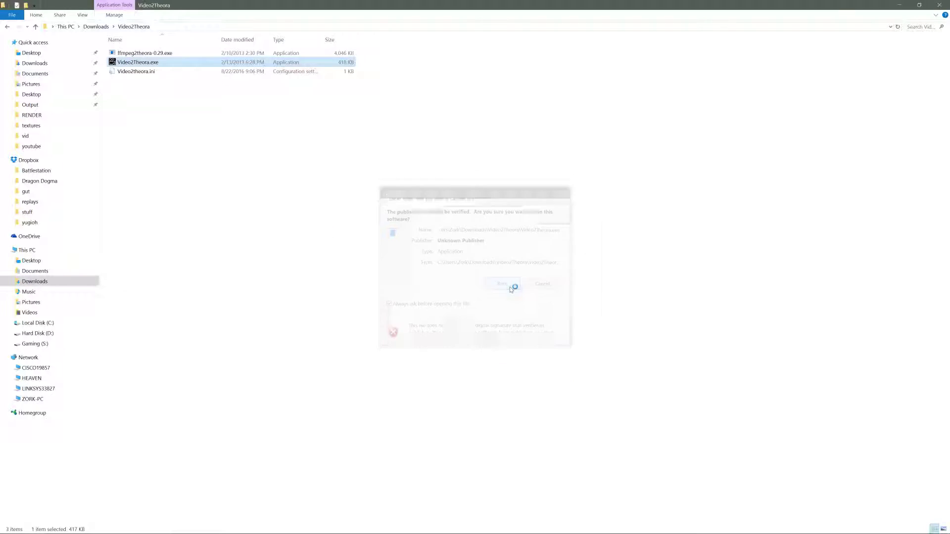
left_click(354, 215)
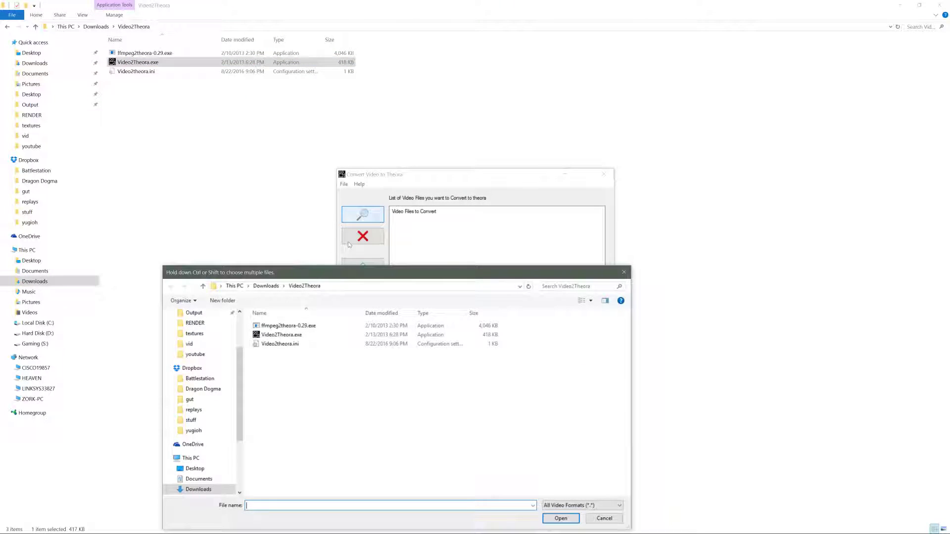
left_click(269, 286)
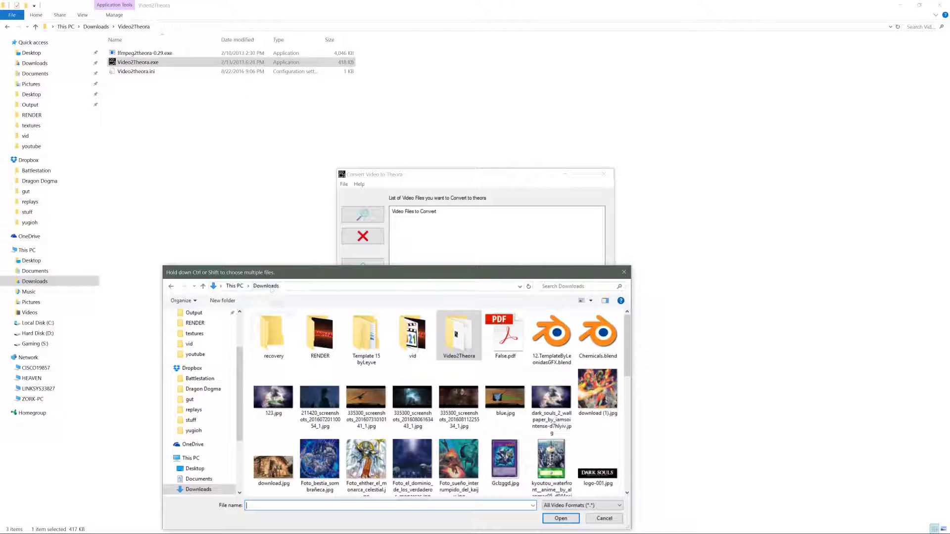
double_click(403, 347)
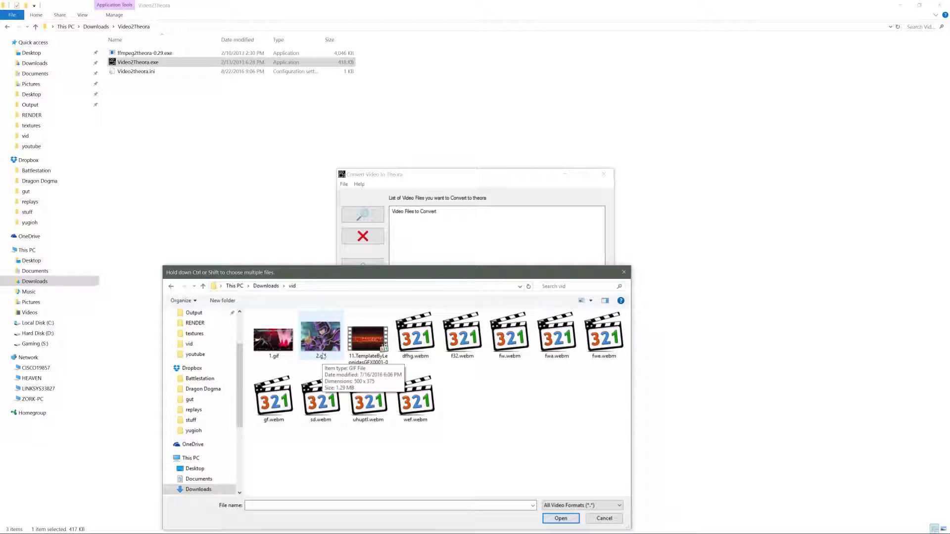
left_click(384, 369)
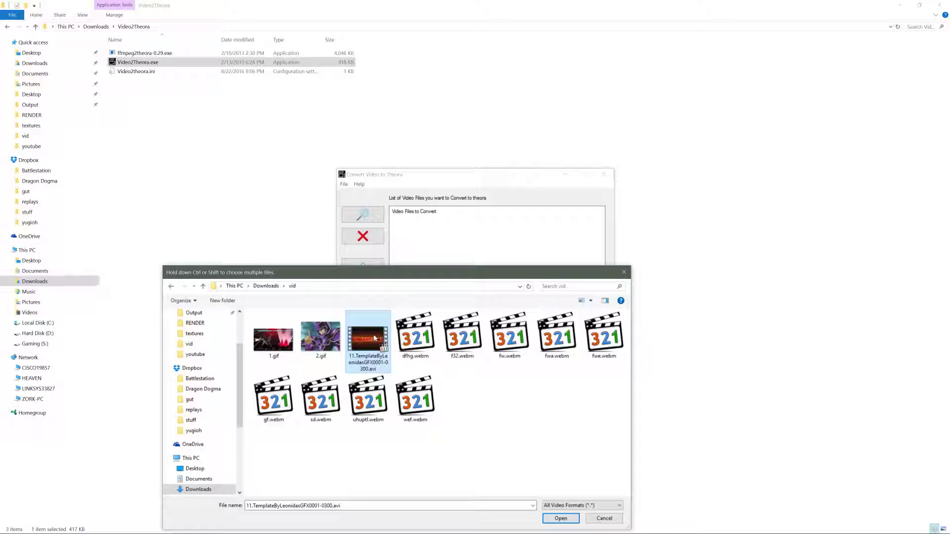
double_click(373, 336)
- Set video quality and audio quality both to 10 and start the Theora conversion
left_click(410, 357)
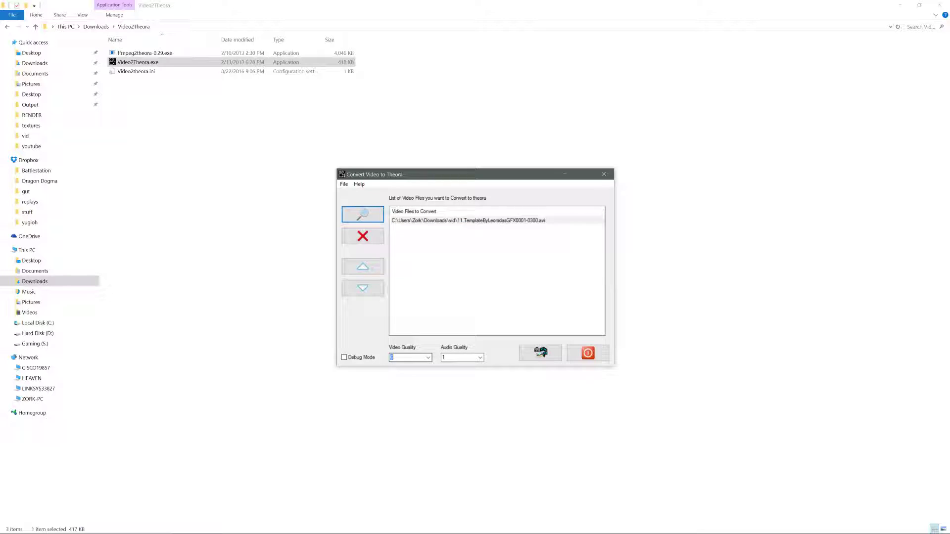
left_click(428, 361)
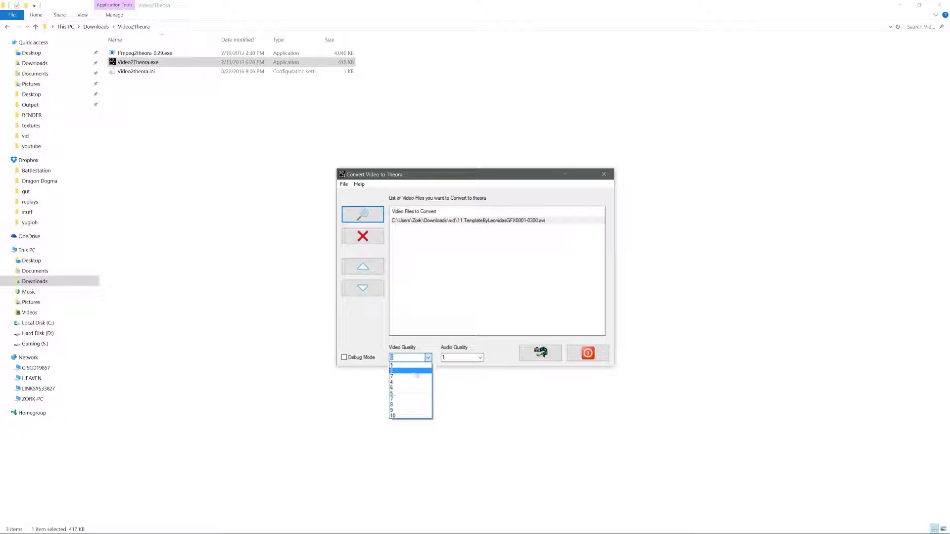
left_click(410, 419)
left_click(463, 357)
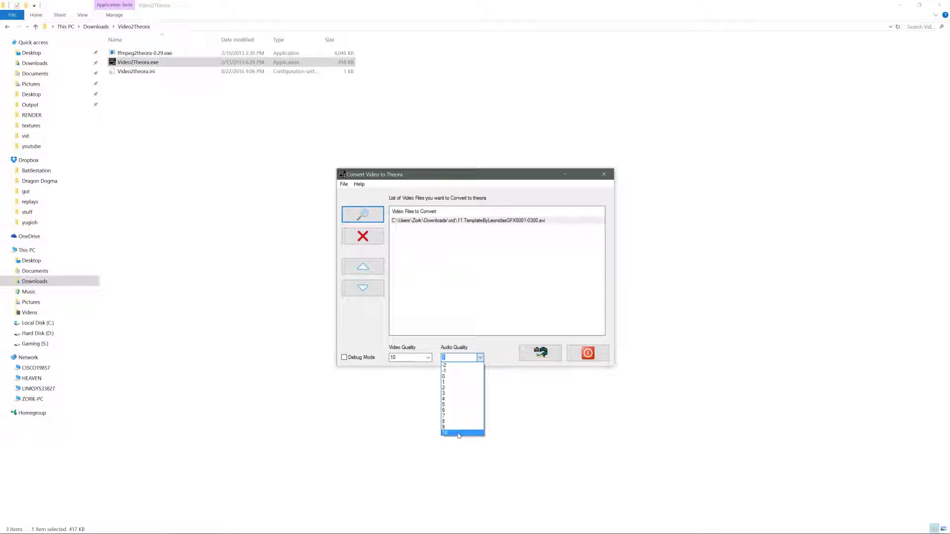
left_click(459, 433)
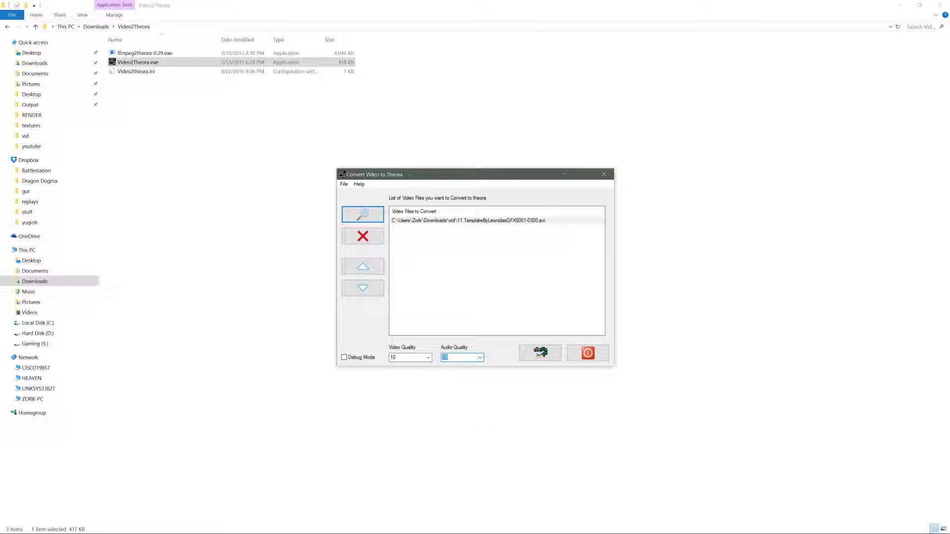
left_click(532, 356)
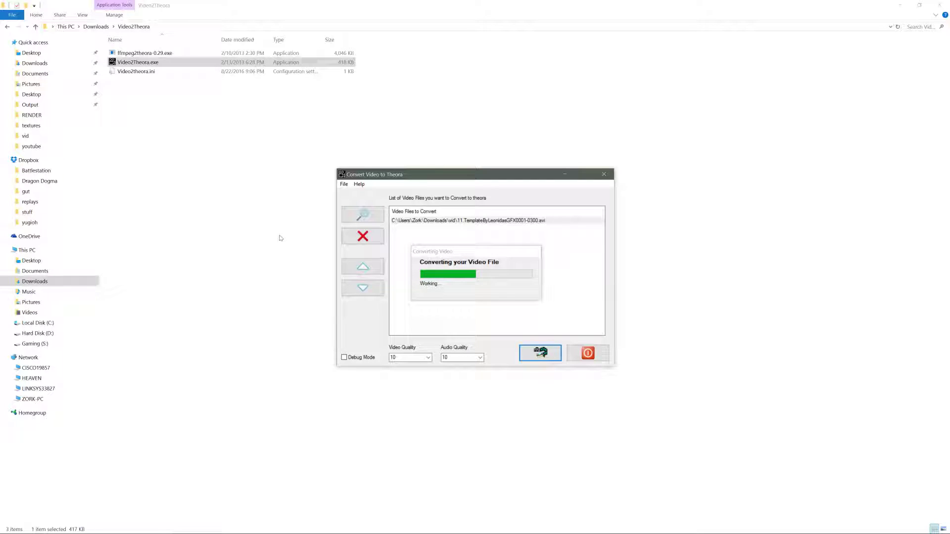
- Wait for the conversion to finish and dismiss the 'Video Converted' message
mouse_move(280, 533)
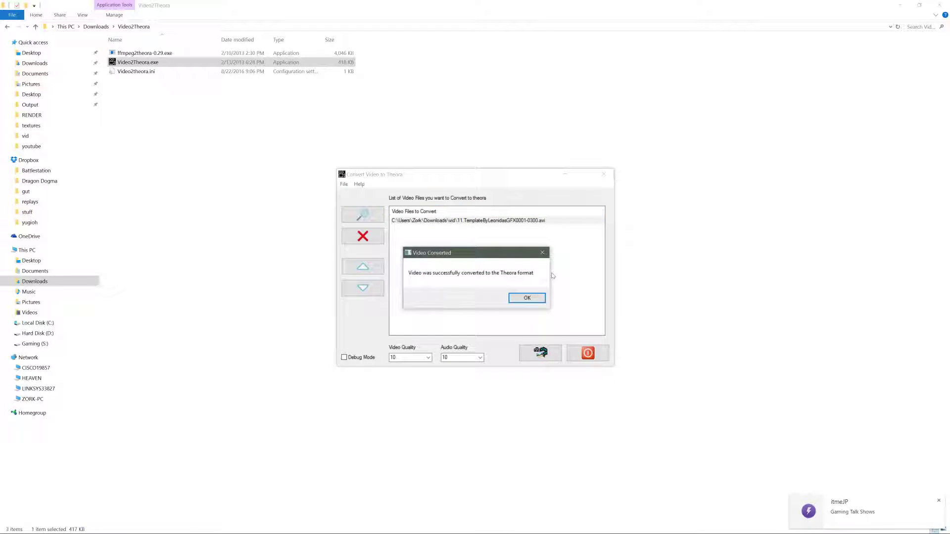
left_click(527, 298)
- Close Video2Theora and preview the new 11.TemplateByLeonidasGFX0001-0300.ogv from the vid folder
key("alt+F4")
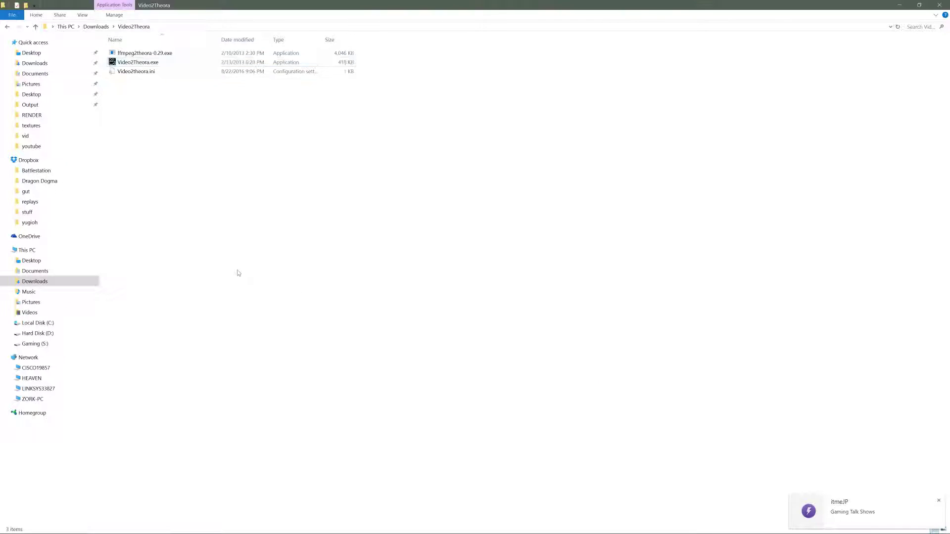
key("alt+Up")
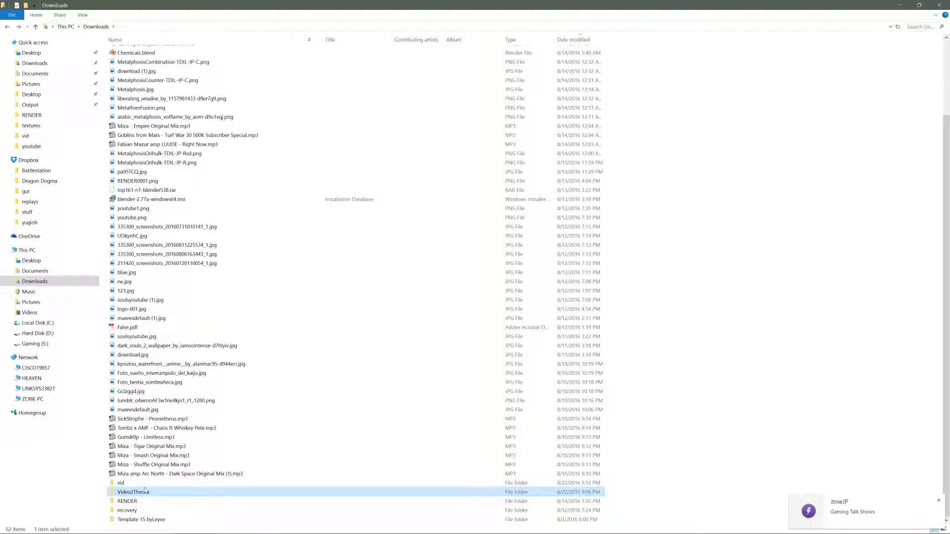
double_click(132, 485)
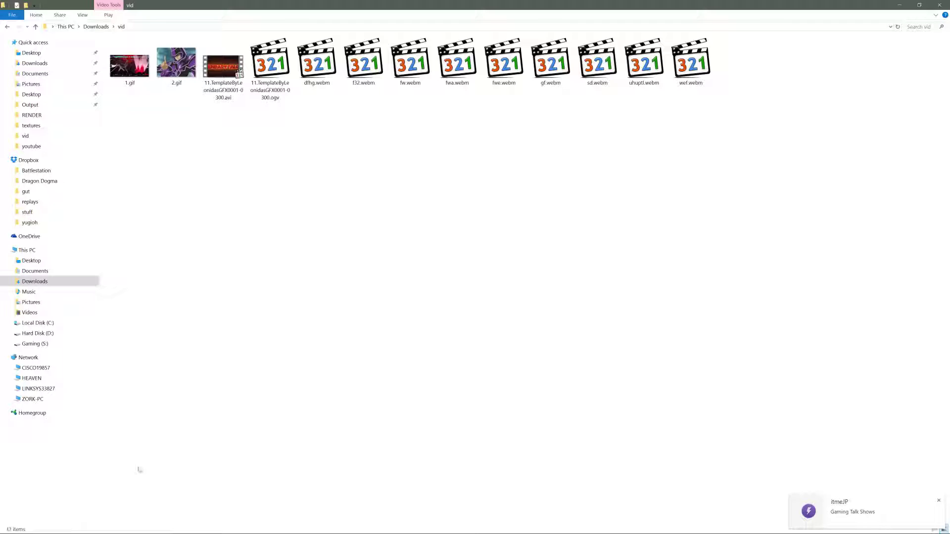
left_click(236, 98)
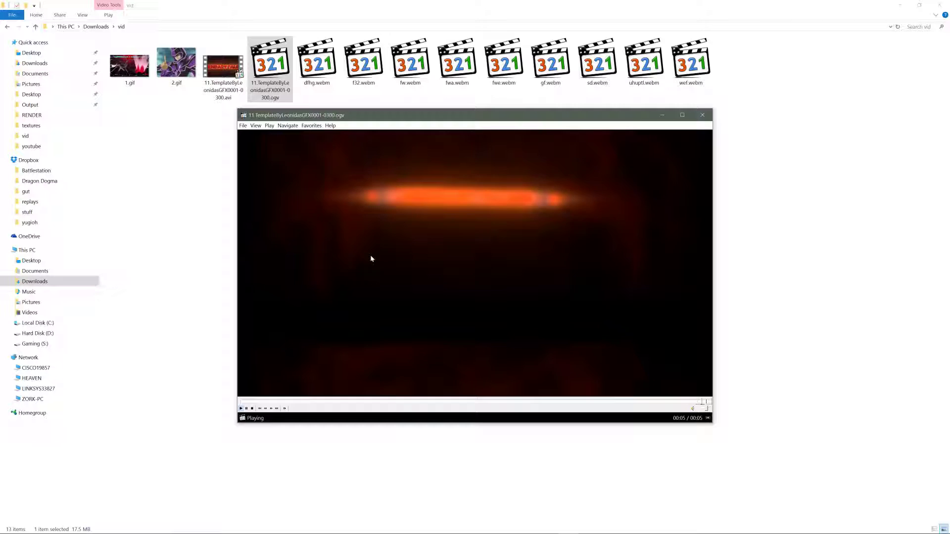
key("alt+F4")
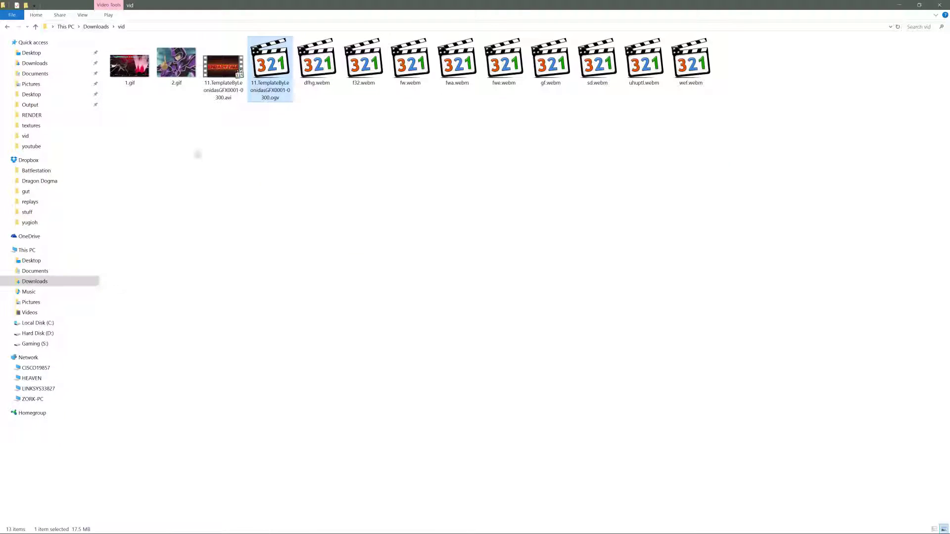
left_click(70, 129)
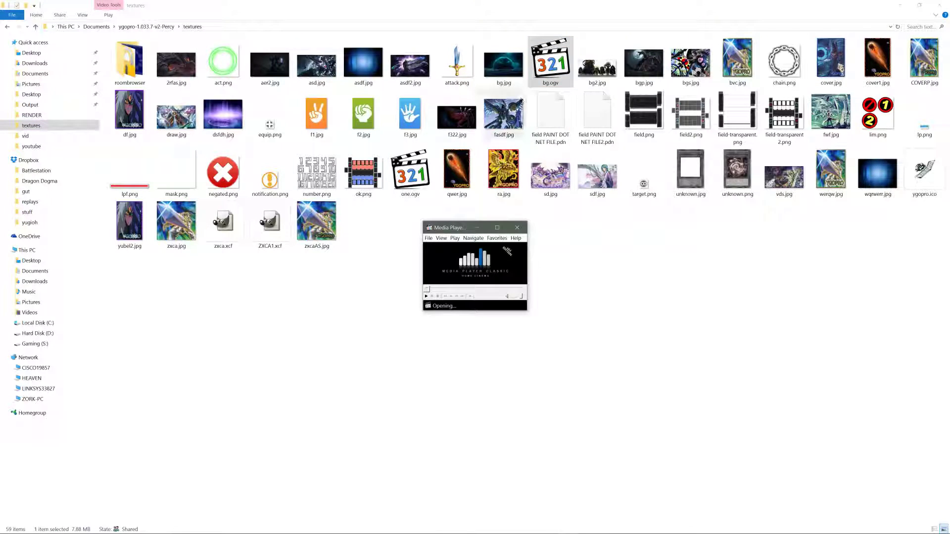
- Rename the old bg.ogv to asdf.ogv, then paste the converted video and rename it bg.ogv
key("alt+F4")
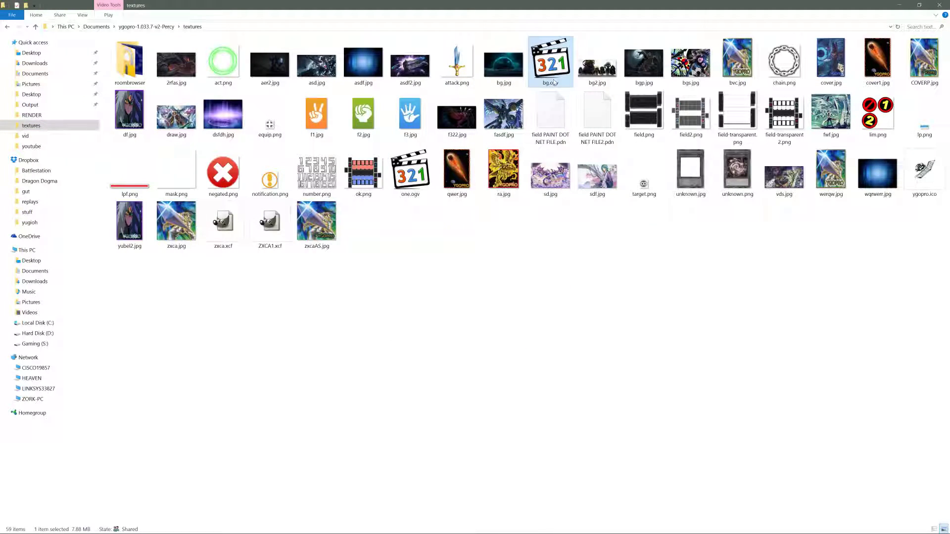
left_click(579, 254)
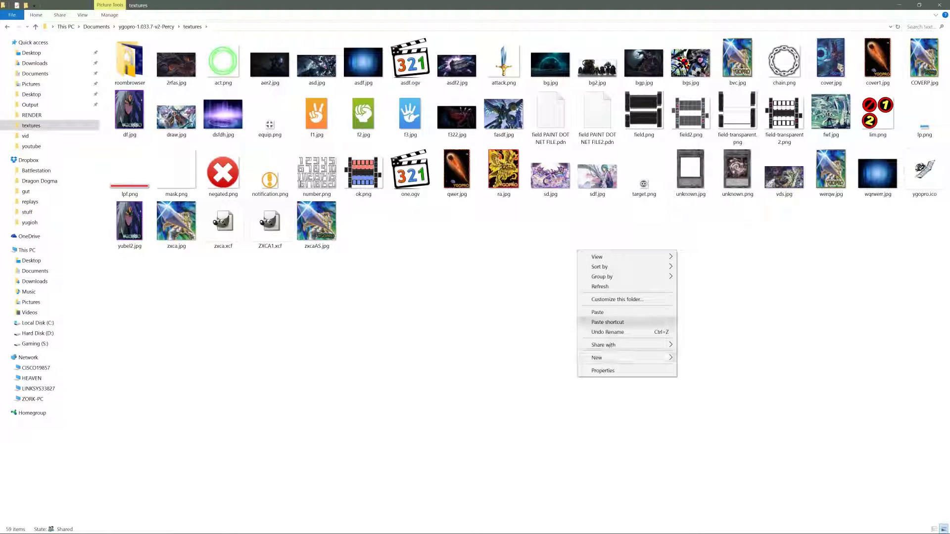
key("ctrl+v")
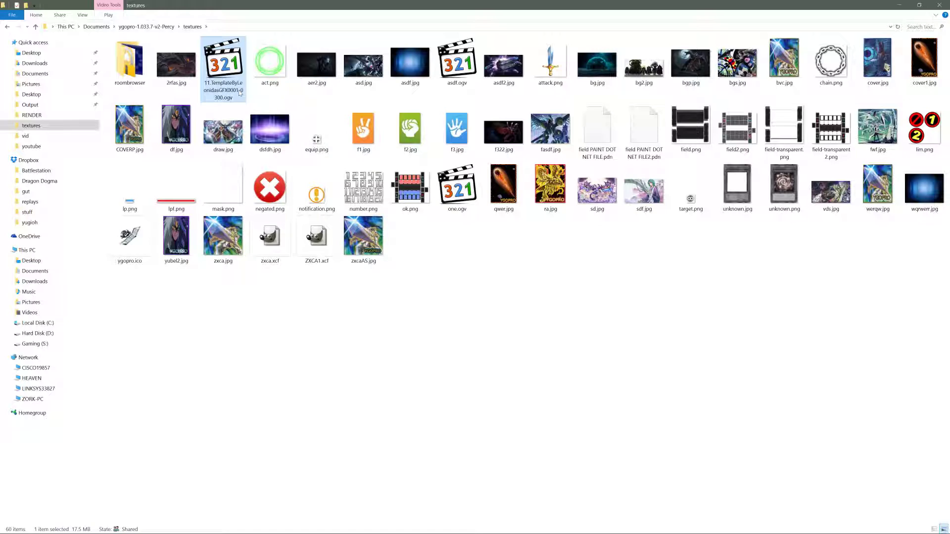
right_click(240, 93)
left_click(271, 268)
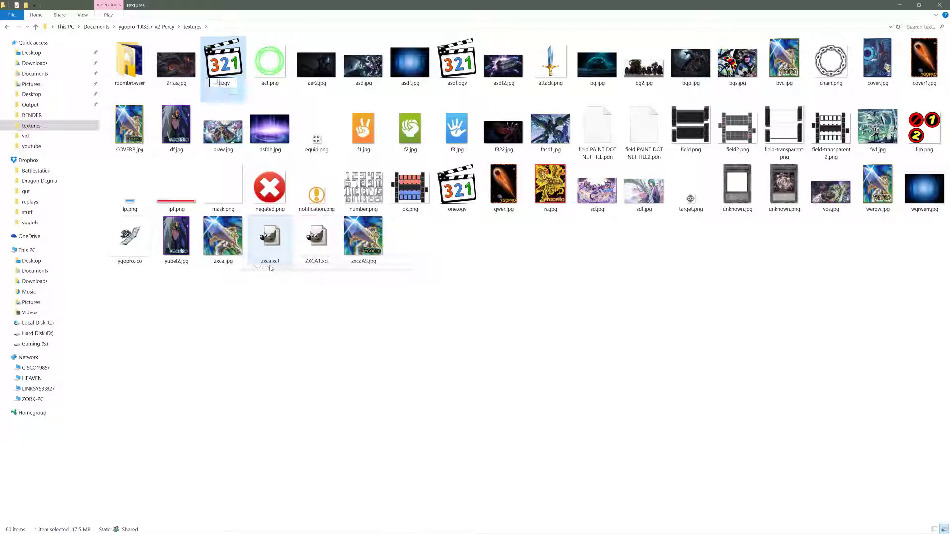
type("bg")
key("Return")
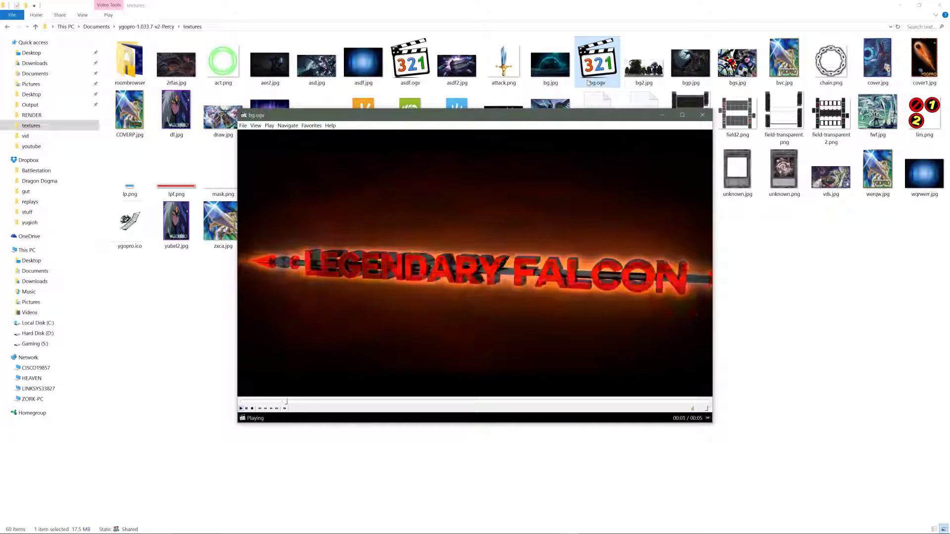
left_click(592, 86)
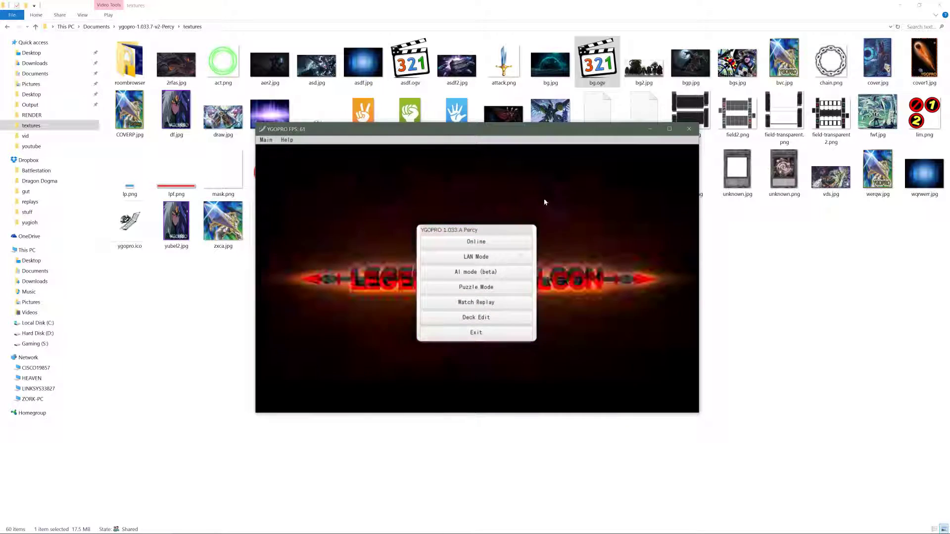
- Maximize YGOPro, play a loaded replay to its end, and return to the main menu
double_click(539, 132)
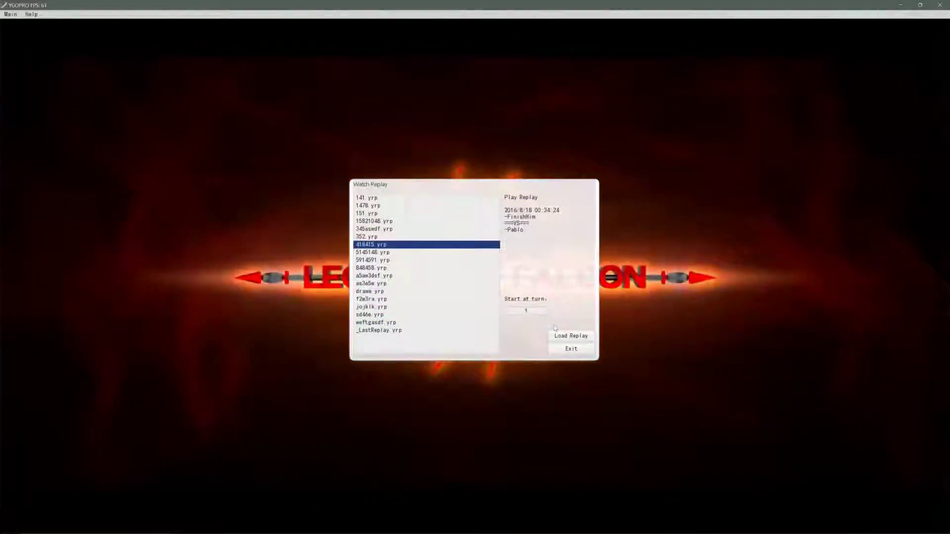
left_click(563, 335)
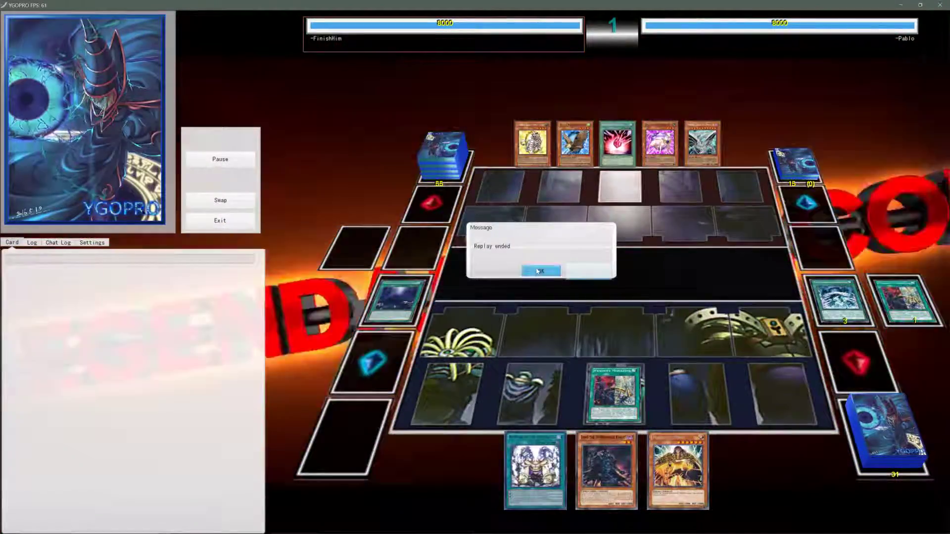
left_click(538, 271)
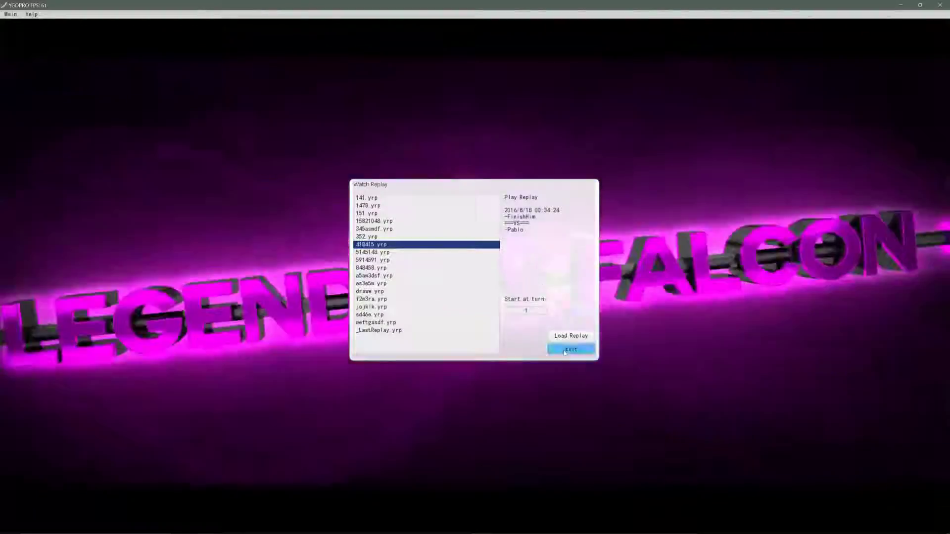
left_click(571, 348)
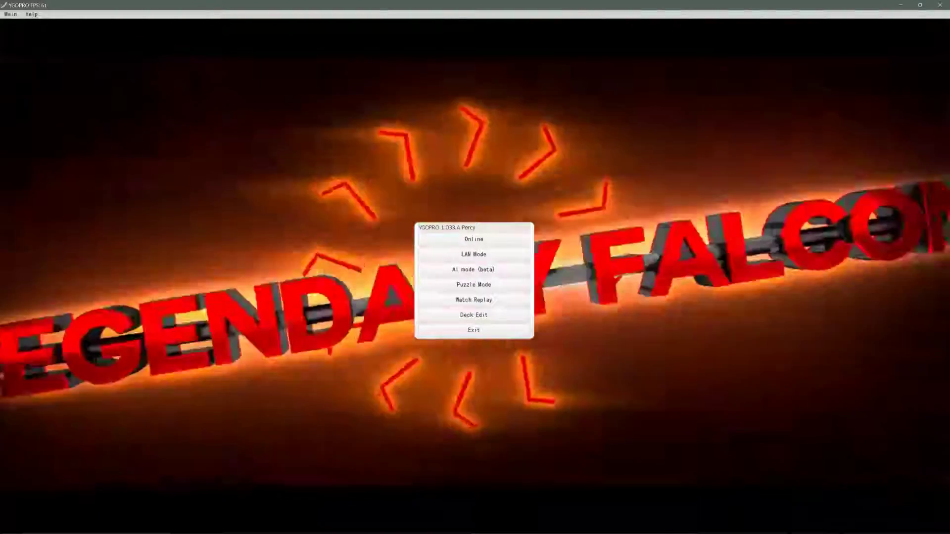